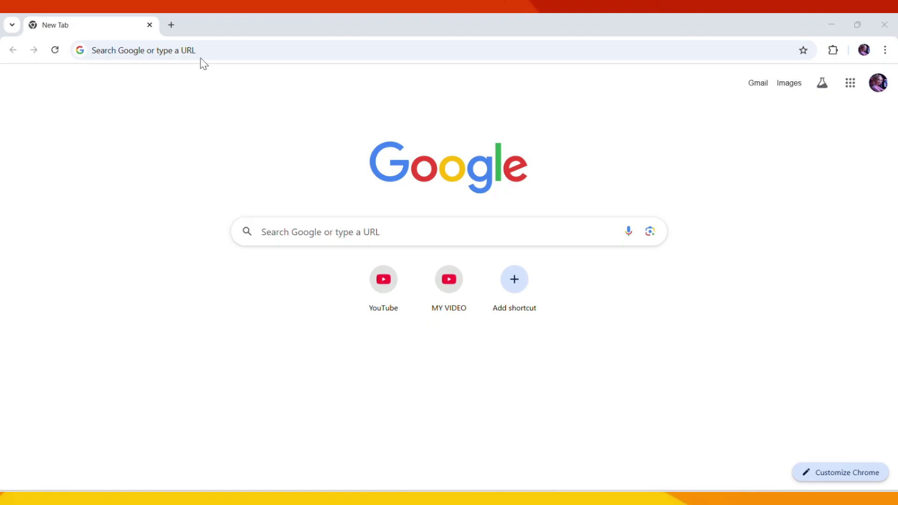
# - Search Google for 'pixverse ai' and open PixVerse's Create your account page
pyautogui.click(215, 52)
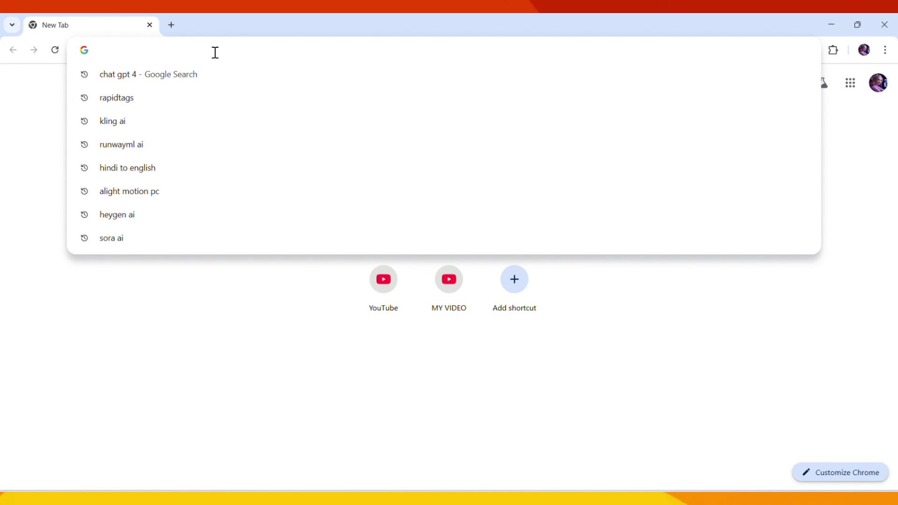
pyautogui.write('pixverse ai')
pyautogui.press('Return')
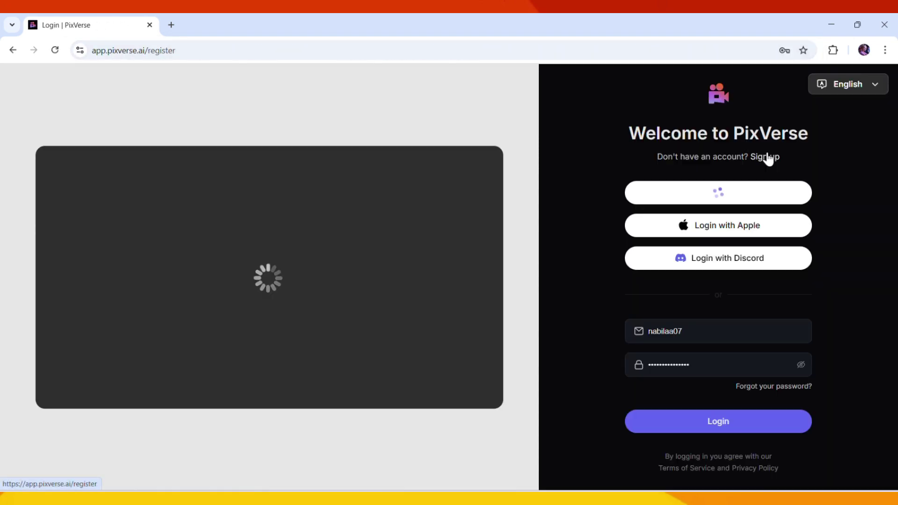
pyautogui.click(765, 156)
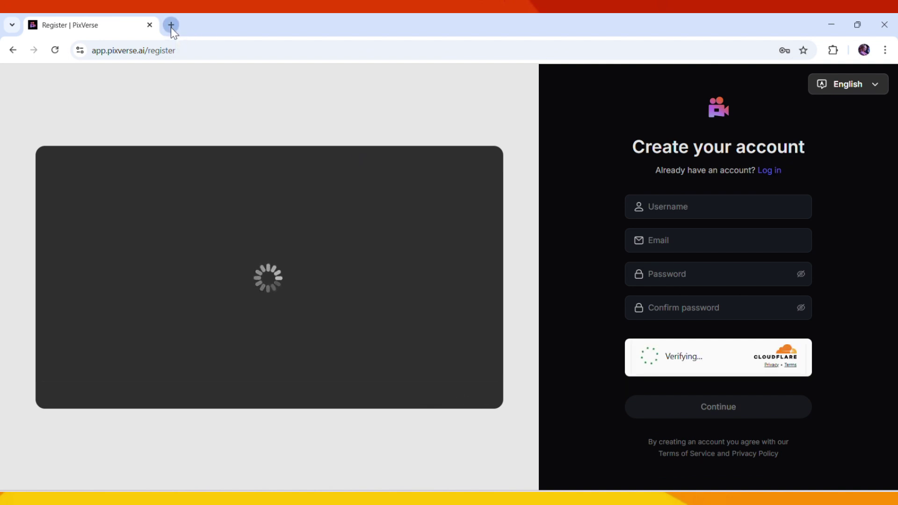
# - Copy a disposable email address from temp-mail.org in a new tab, then return to PixVerse
pyautogui.click(171, 26)
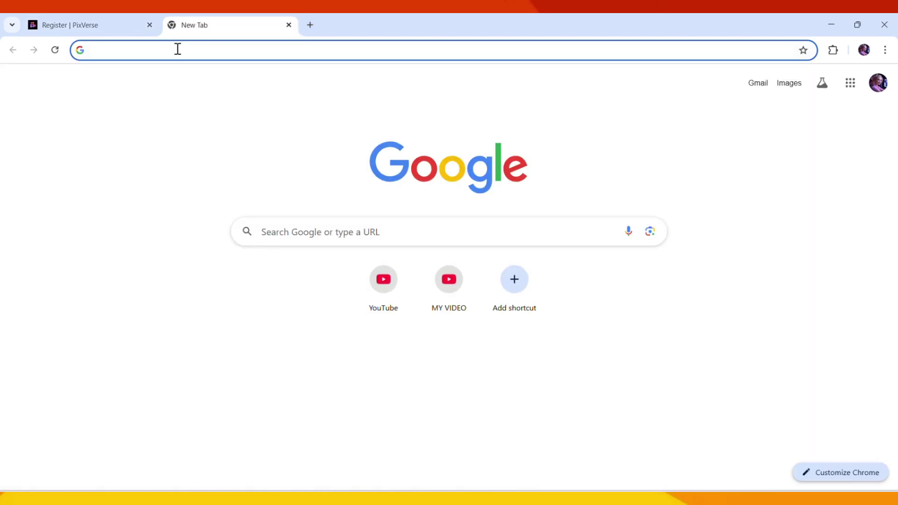
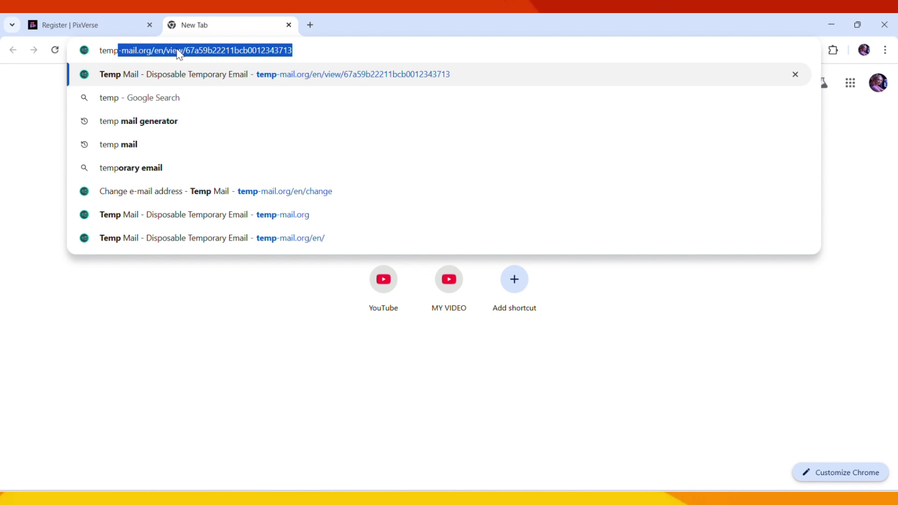
pyautogui.click(161, 125)
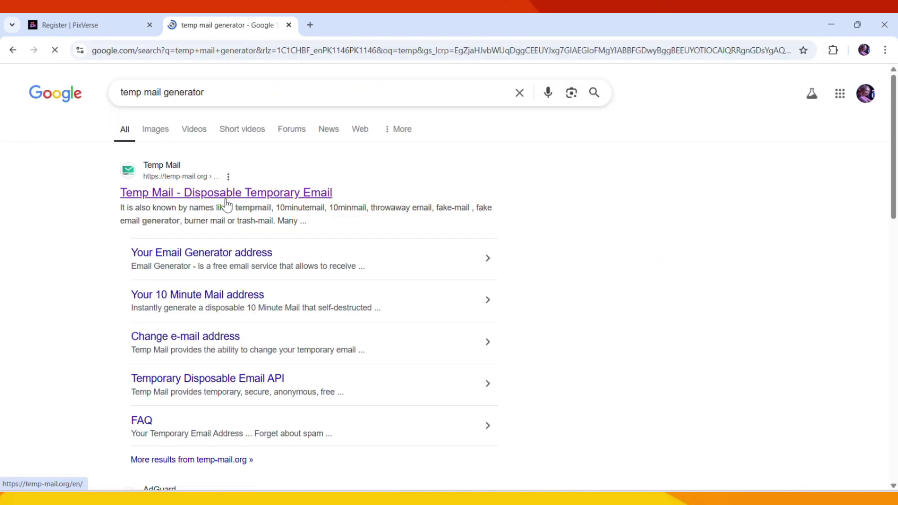
pyautogui.click(226, 200)
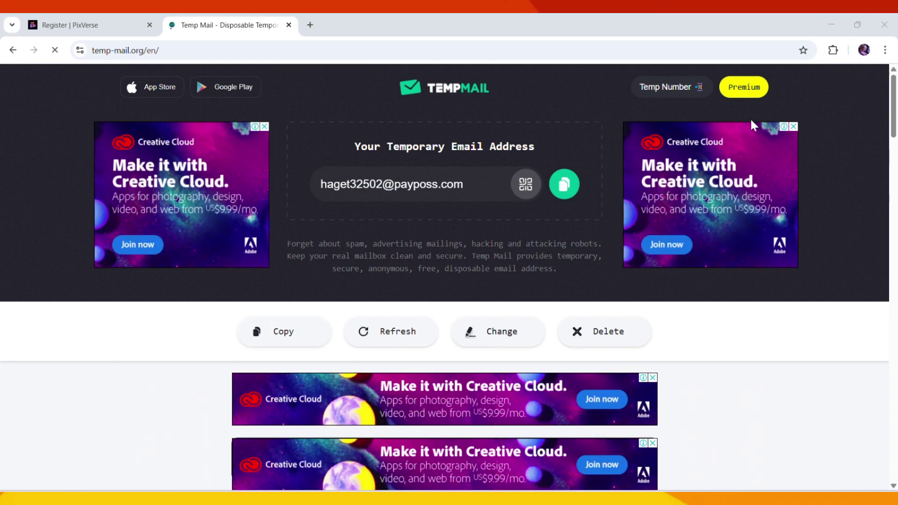
pyautogui.click(563, 184)
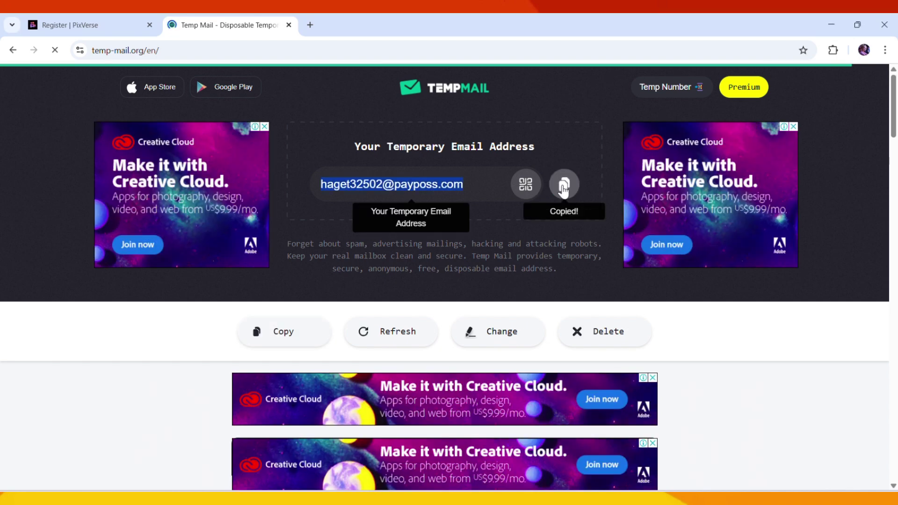
pyautogui.click(70, 24)
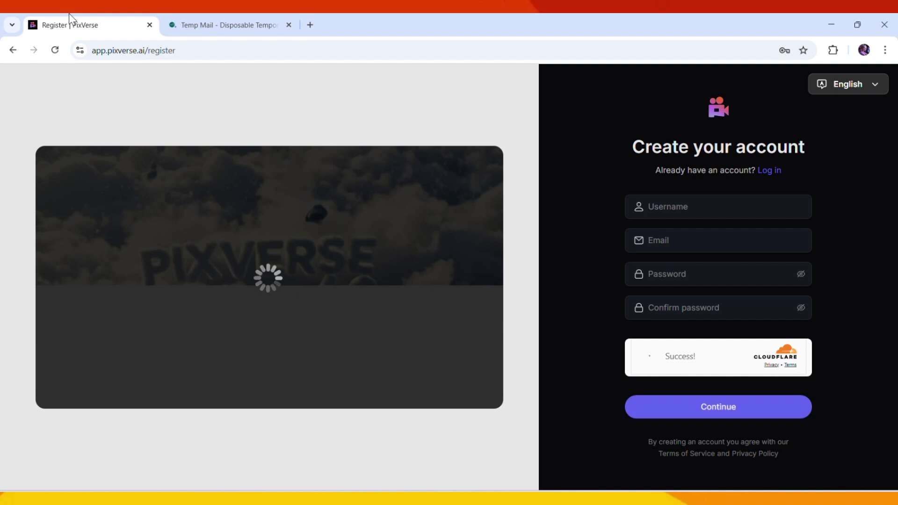
# - Enter a username, the pasted temporary email and a matching password, then request the verification code
pyautogui.click(656, 198)
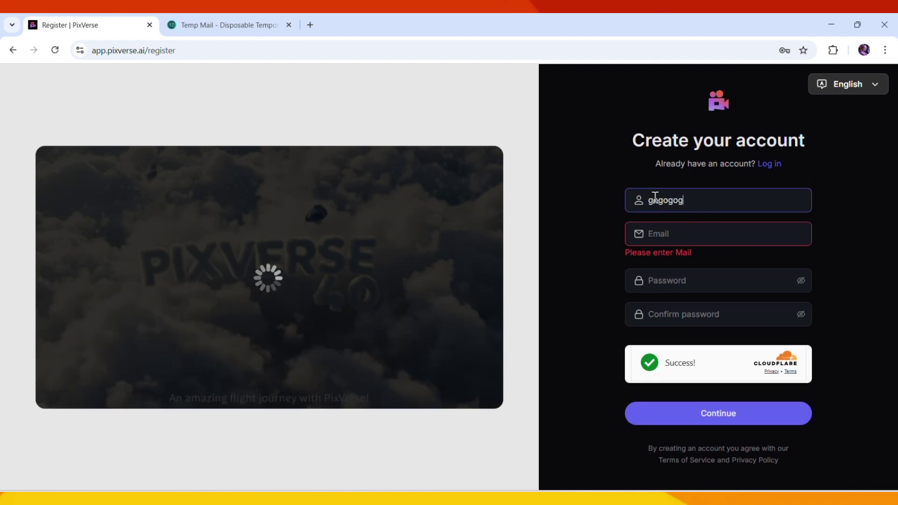
pyautogui.click(666, 232)
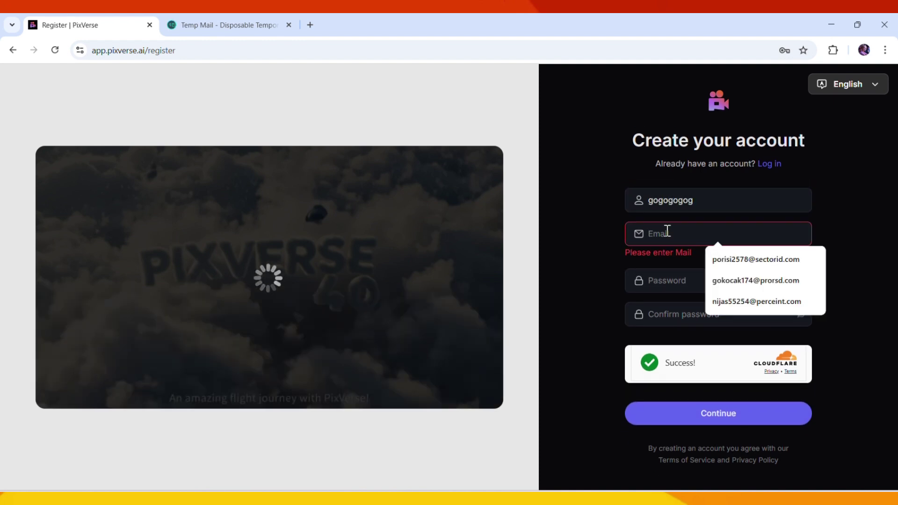
pyautogui.hotkey('ctrl', 'v')
pyautogui.click(677, 280)
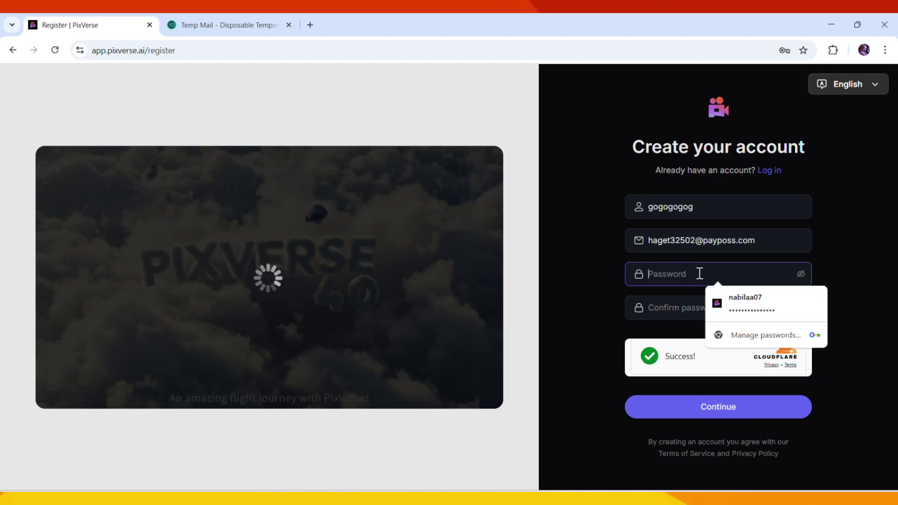
pyautogui.click(695, 303)
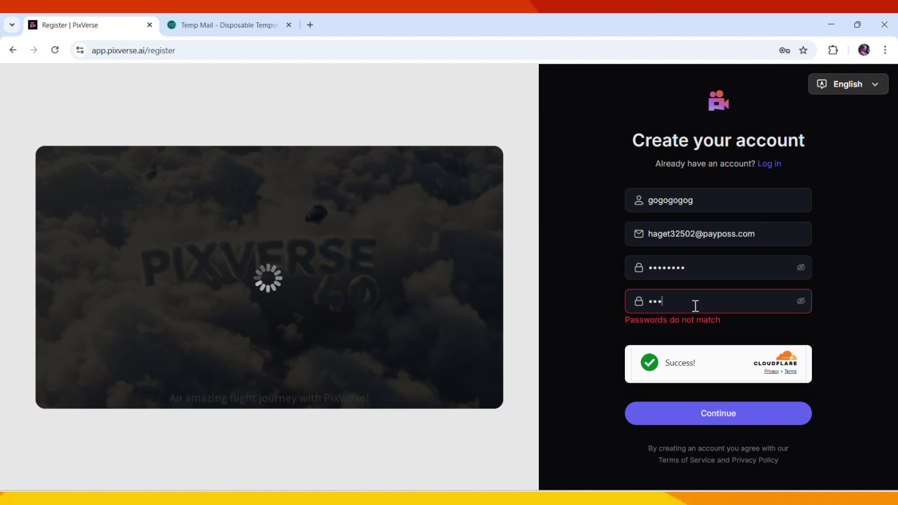
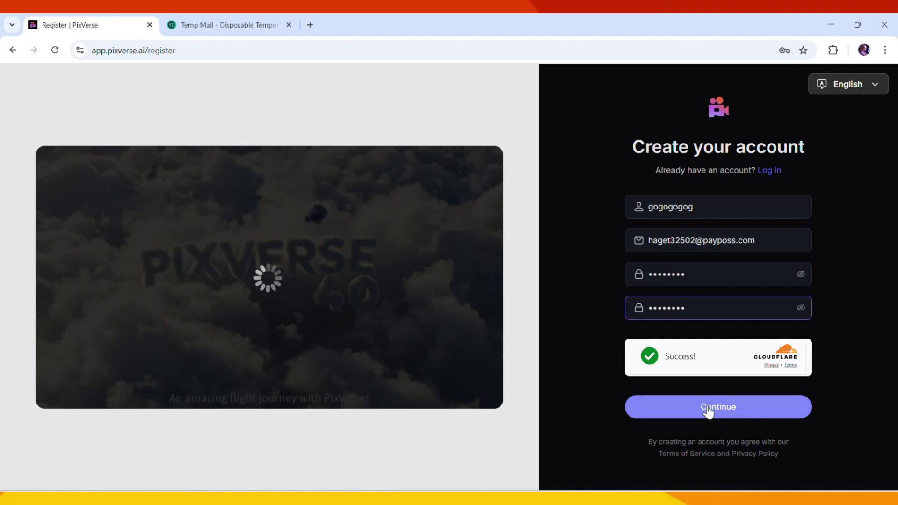
pyautogui.click(735, 411)
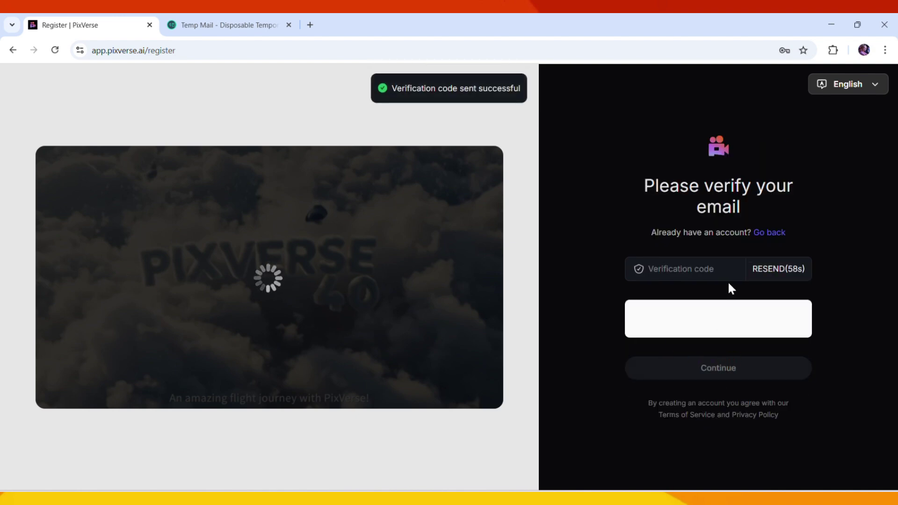
# - Refresh Temp Mail, open the Register to PixVerse email, and copy its verification code
pyautogui.click(256, 29)
pyautogui.click(395, 342)
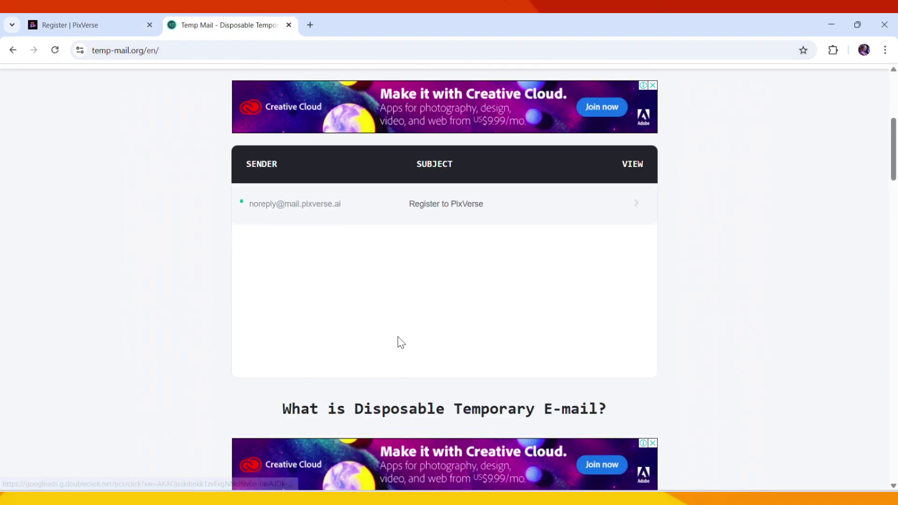
pyautogui.click(635, 176)
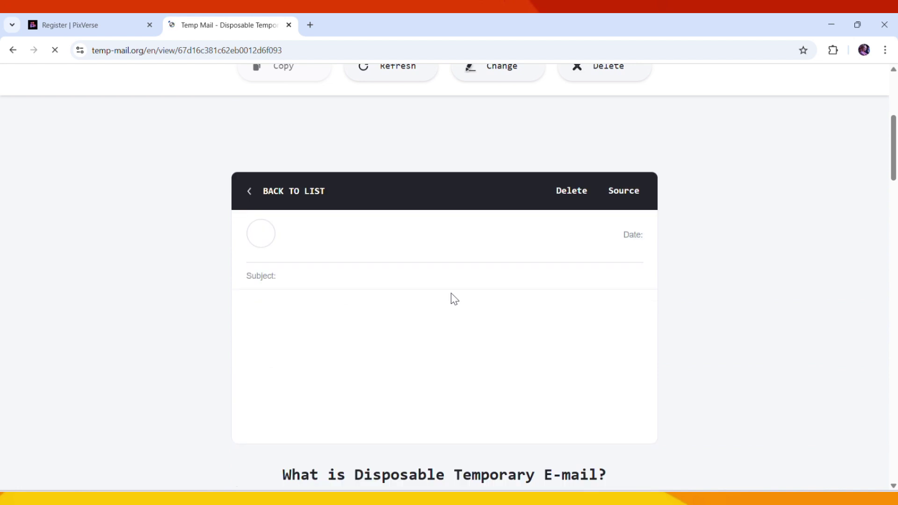
pyautogui.scroll(-2, 364, 388)
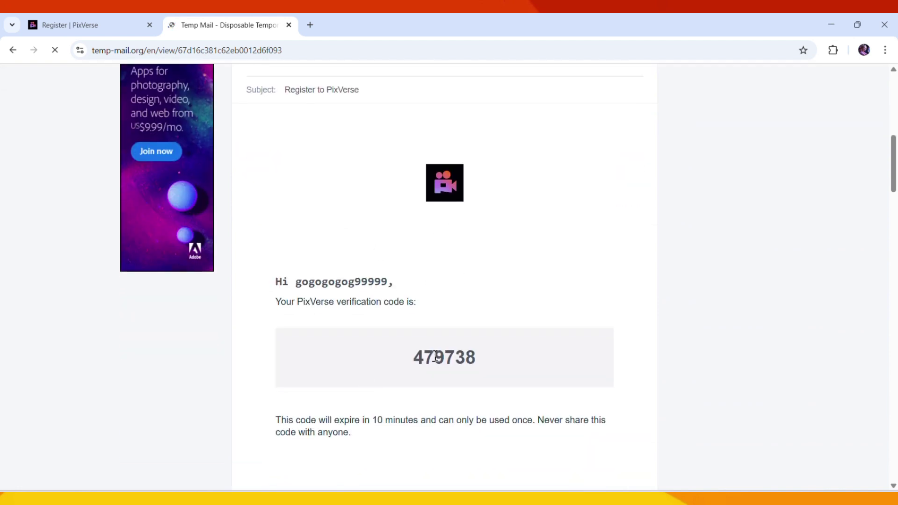
pyautogui.doubleClick(442, 358)
pyautogui.rightClick(435, 356)
pyautogui.click(483, 234)
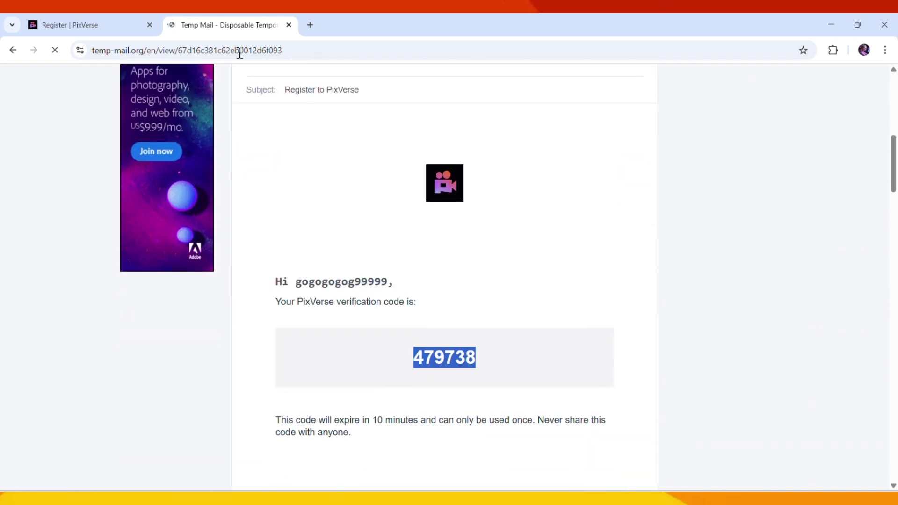
pyautogui.click(130, 29)
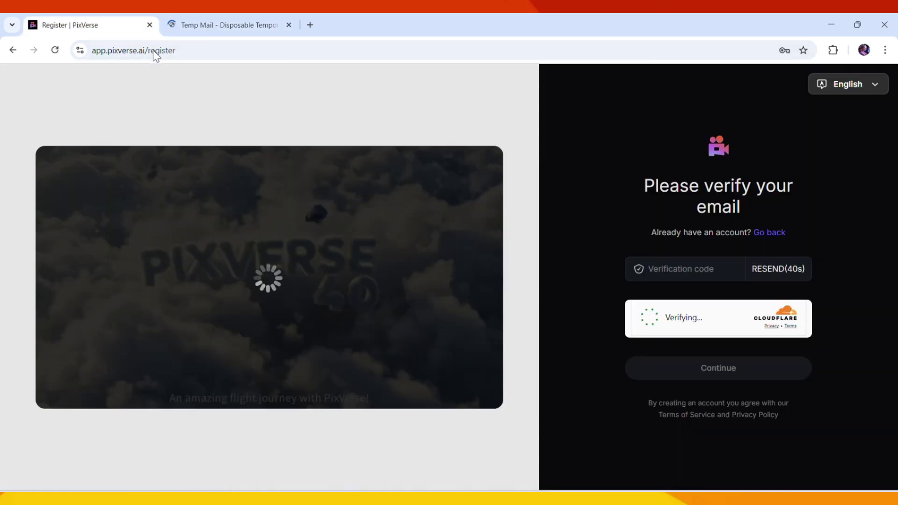
# - Paste the emailed verification code and submit it to complete the PixVerse account
pyautogui.click(660, 266)
pyautogui.hotkey('ctrl', 'v')
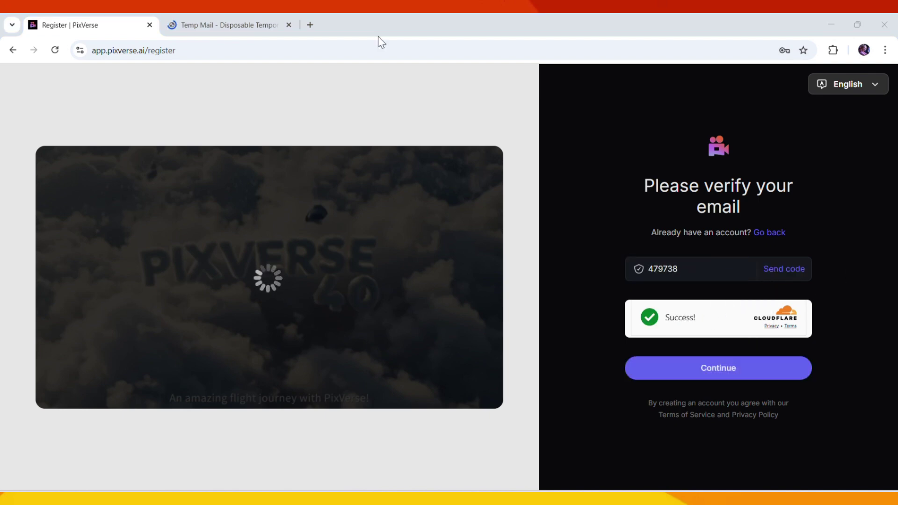
pyautogui.click(693, 369)
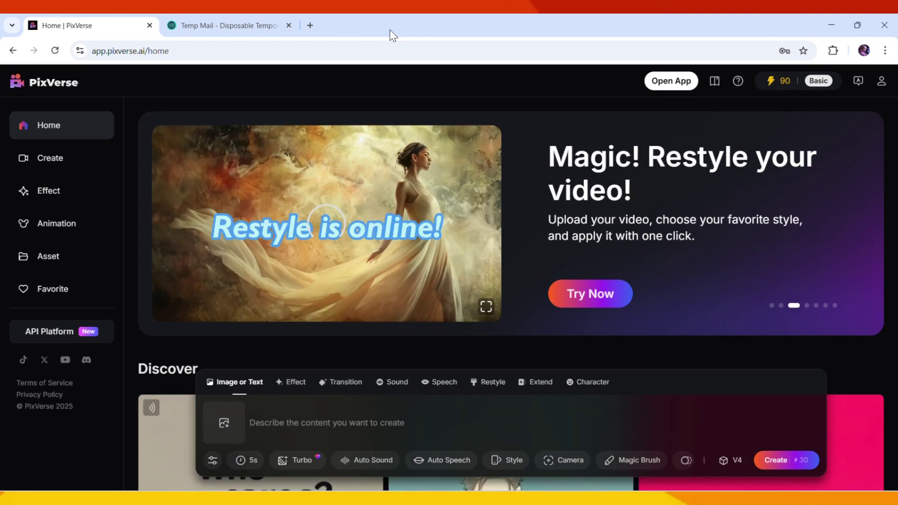
# - Upload the puppy image as the reference and set the video length to 8 seconds
pyautogui.click(230, 422)
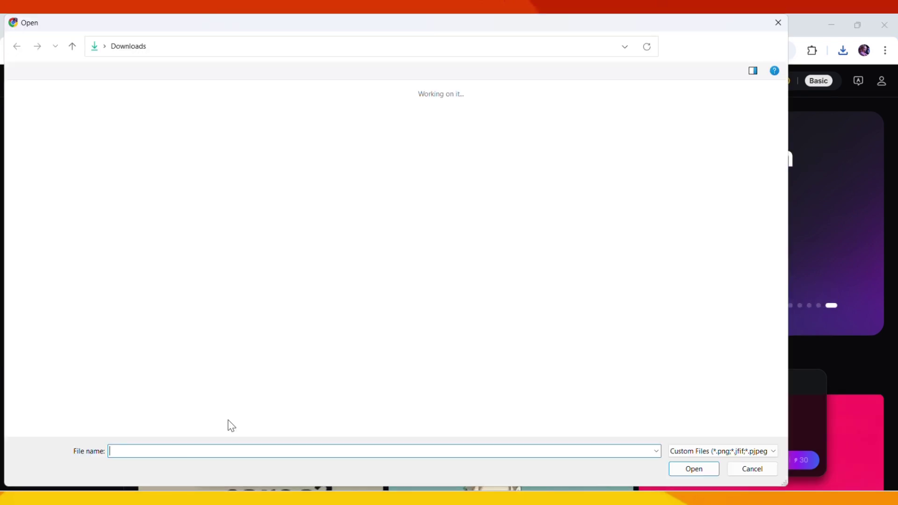
pyautogui.doubleClick(138, 148)
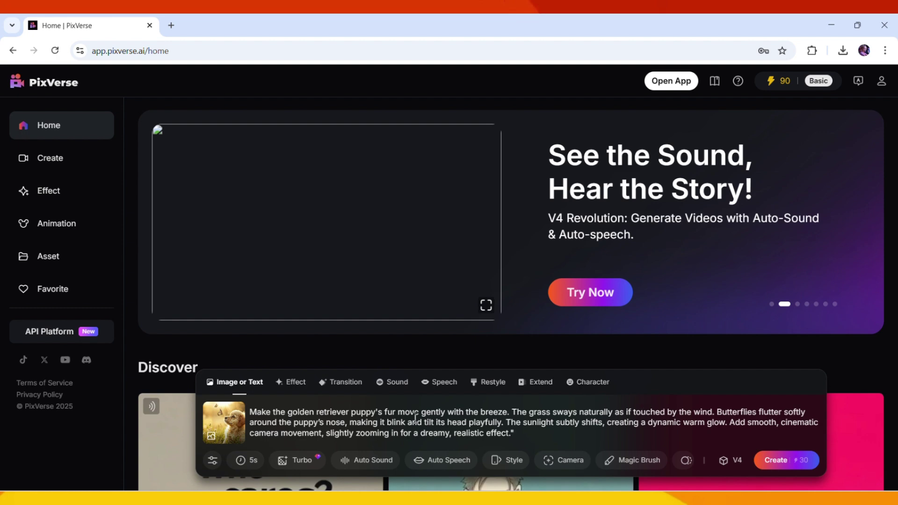
pyautogui.click(246, 463)
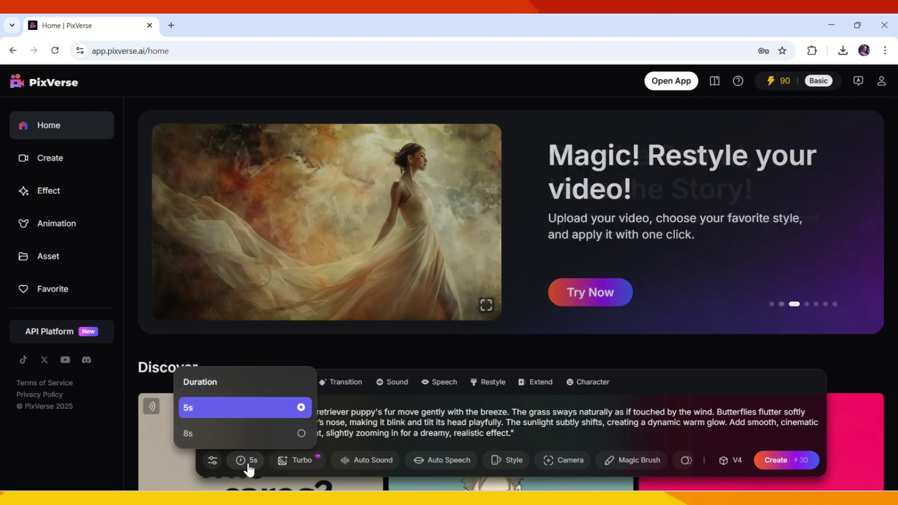
pyautogui.click(216, 435)
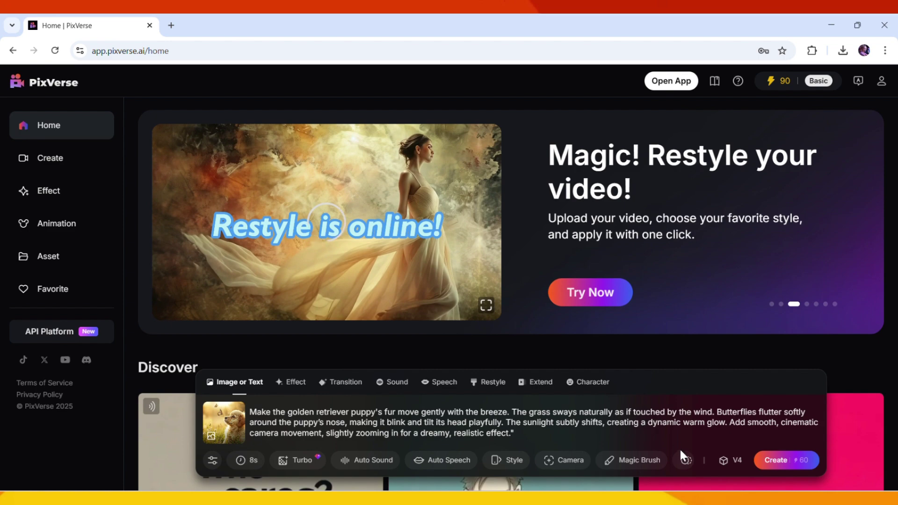
# - Set Smooth Motion and a Horizontal Right camera move for the video
pyautogui.click(689, 462)
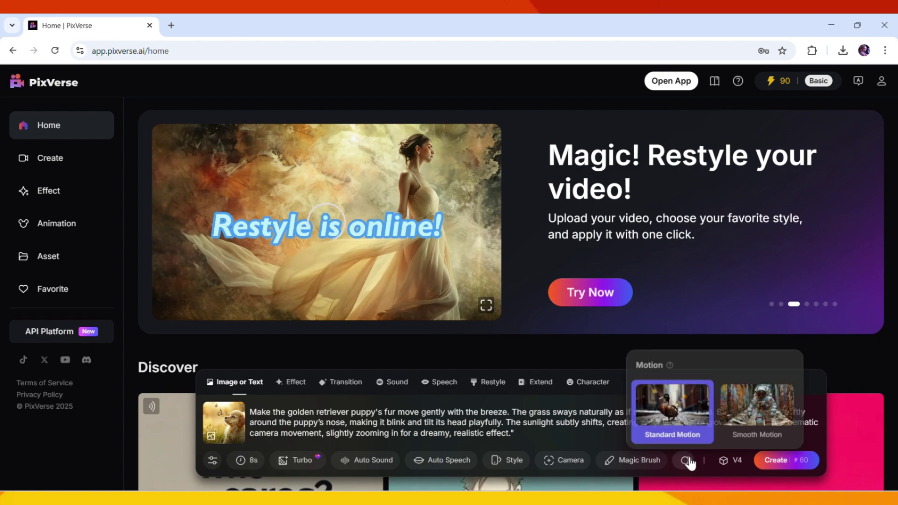
pyautogui.click(746, 408)
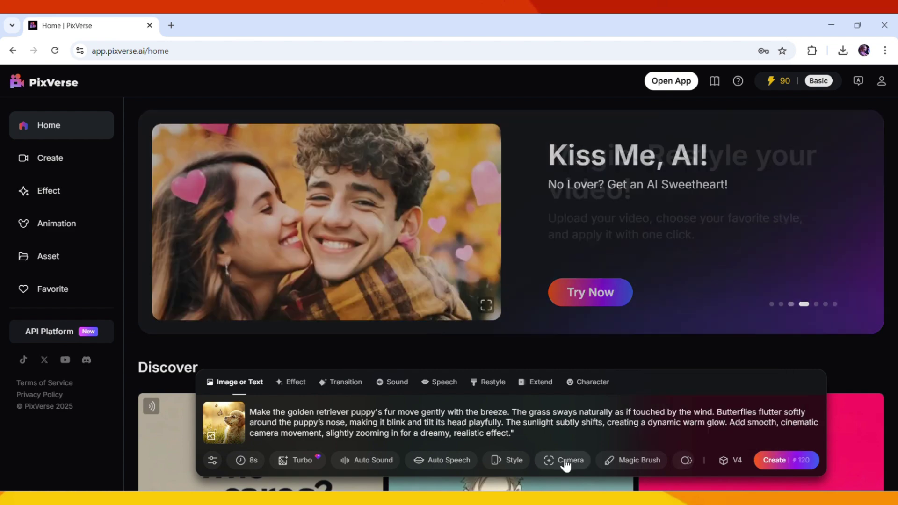
pyautogui.click(564, 463)
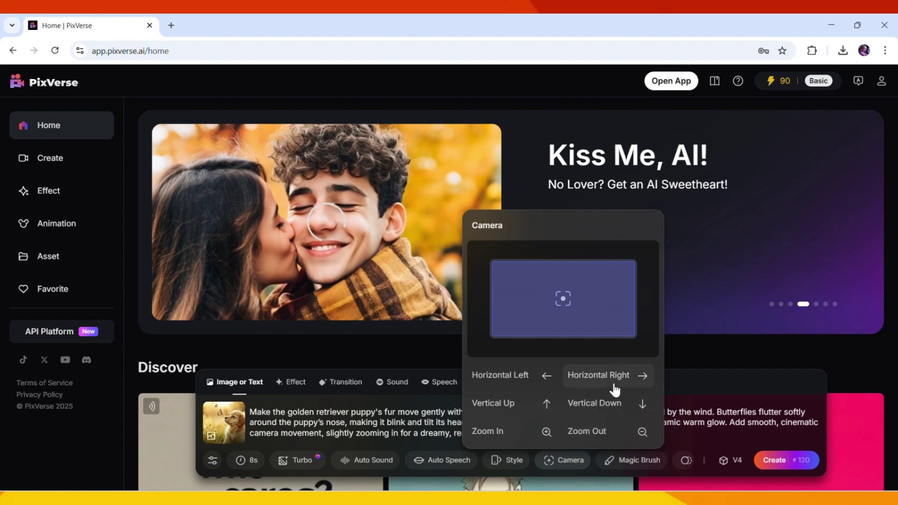
pyautogui.click(626, 375)
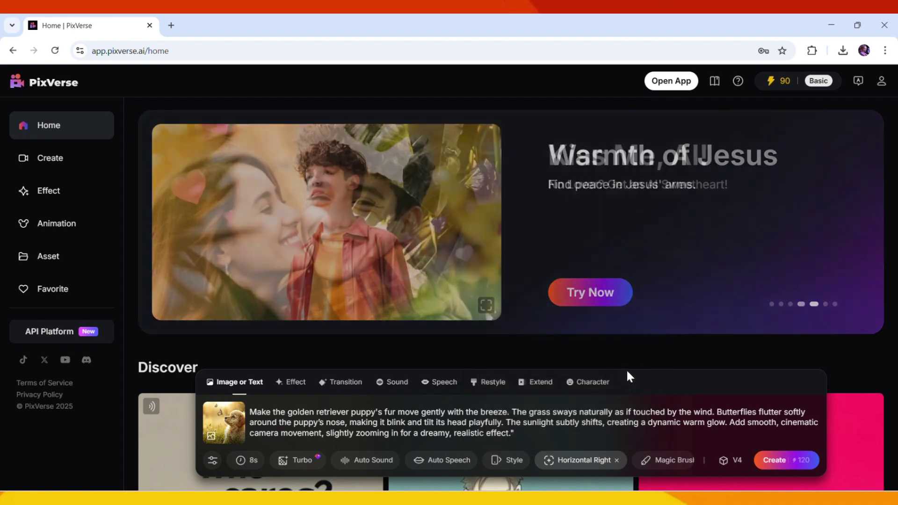
# - Review the style, auto speech, auto sound and quality options, then start generating
pyautogui.click(516, 460)
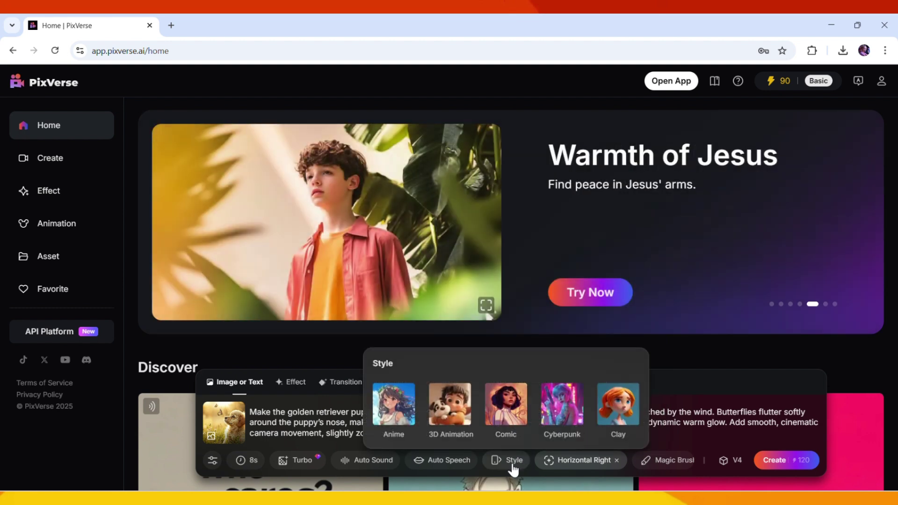
pyautogui.click(513, 465)
pyautogui.click(513, 464)
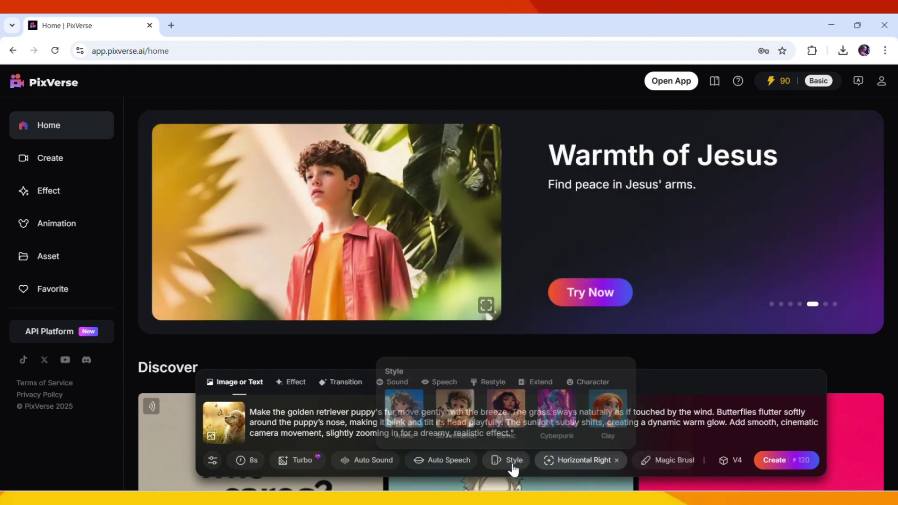
pyautogui.click(448, 461)
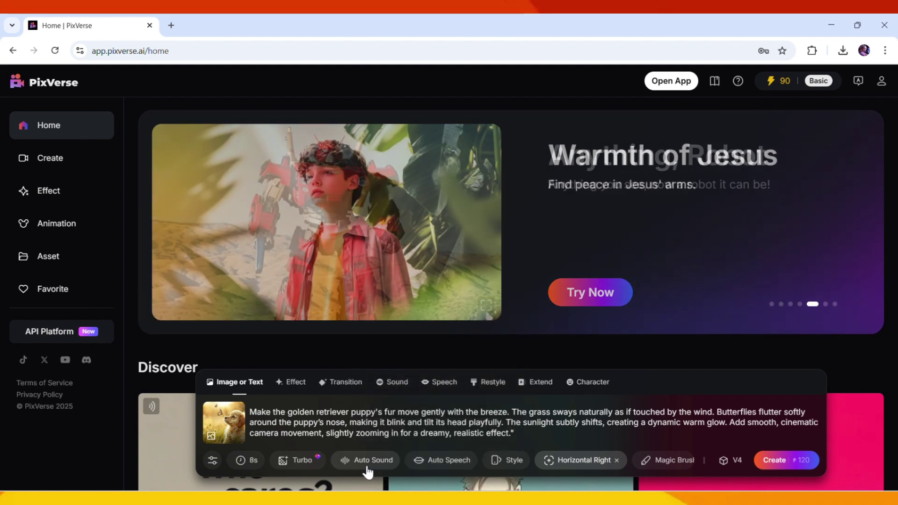
pyautogui.click(367, 467)
pyautogui.click(285, 461)
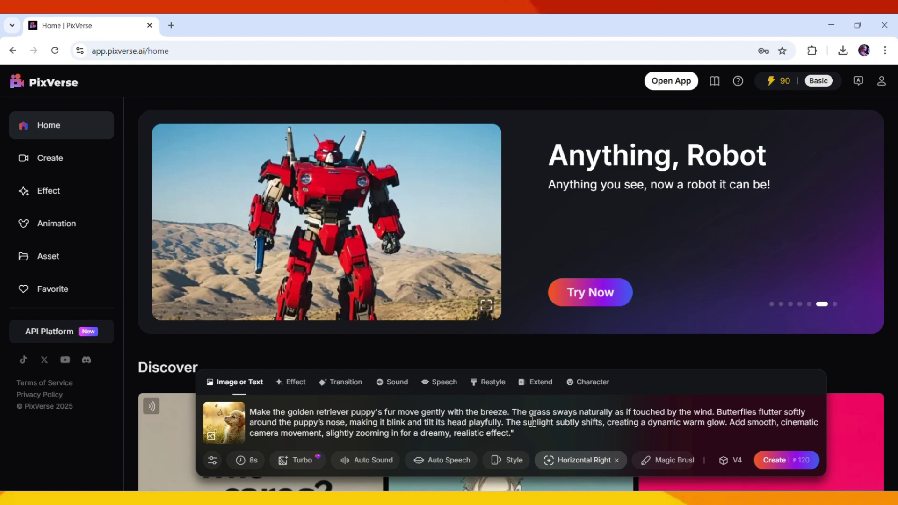
pyautogui.click(778, 459)
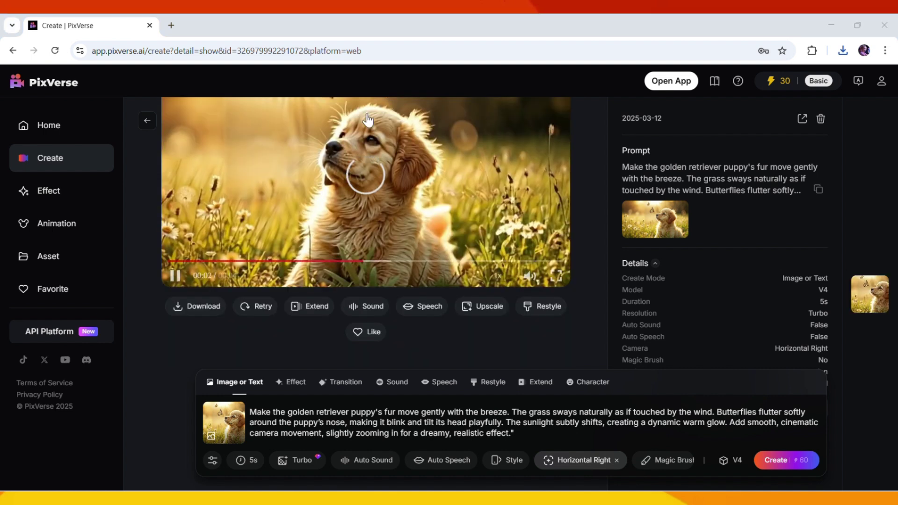
# - Wait for the golden retriever puppy clip to finish and play it
pyautogui.moveTo(189, 308)
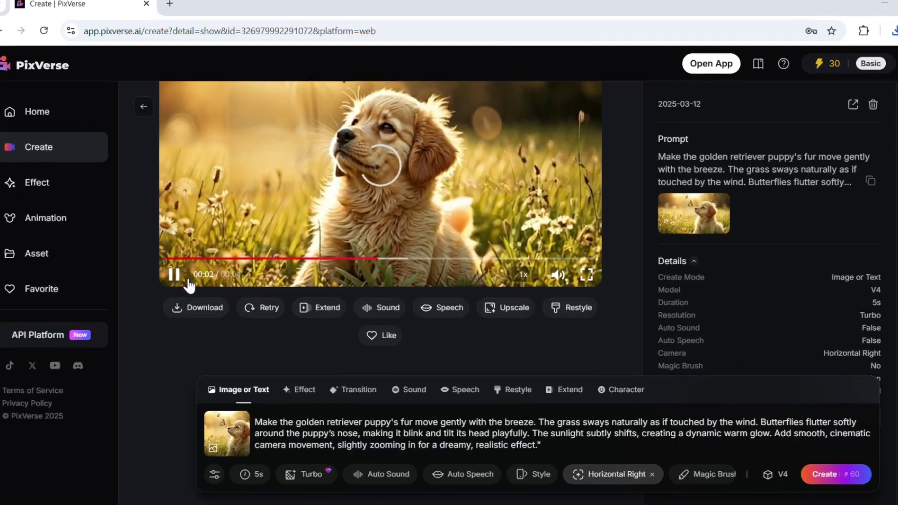
# - Show the Watermarked and Watermark-free download options for the puppy video
pyautogui.moveTo(194, 307)
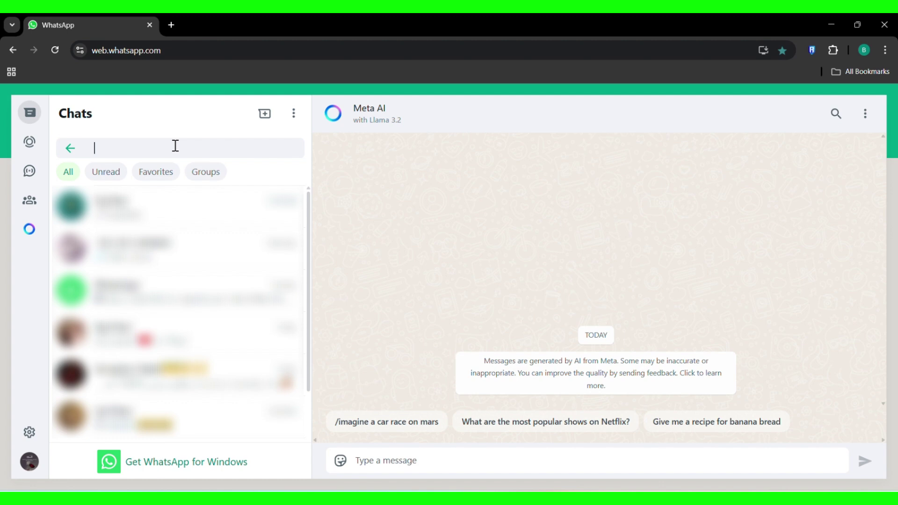
# - Send Meta AI the pasted /imagine prompt for a cat on a windowsill at sunset, then view the image
pyautogui.write('Meta')
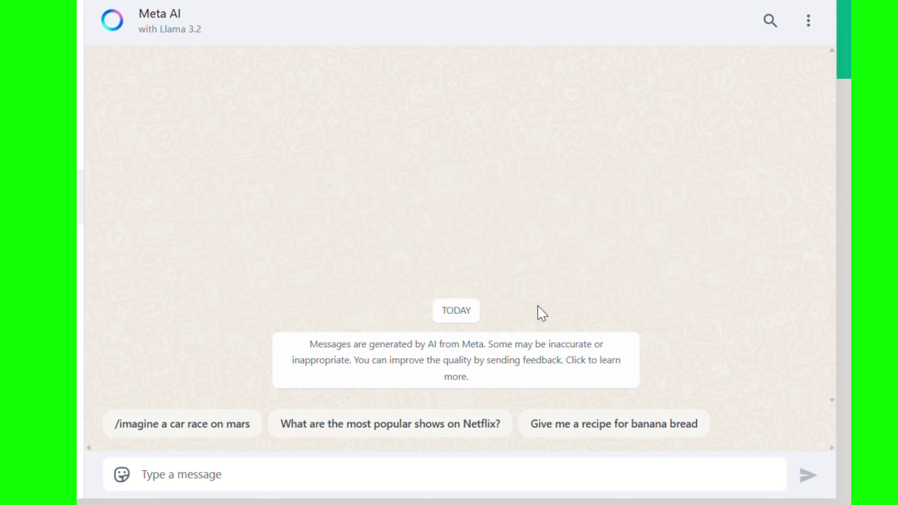
pyautogui.rightClick(172, 473)
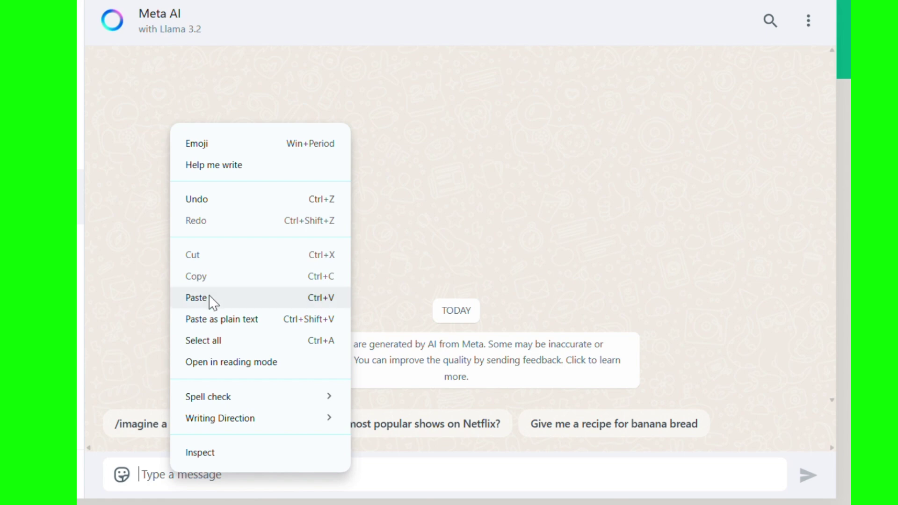
pyautogui.click(209, 297)
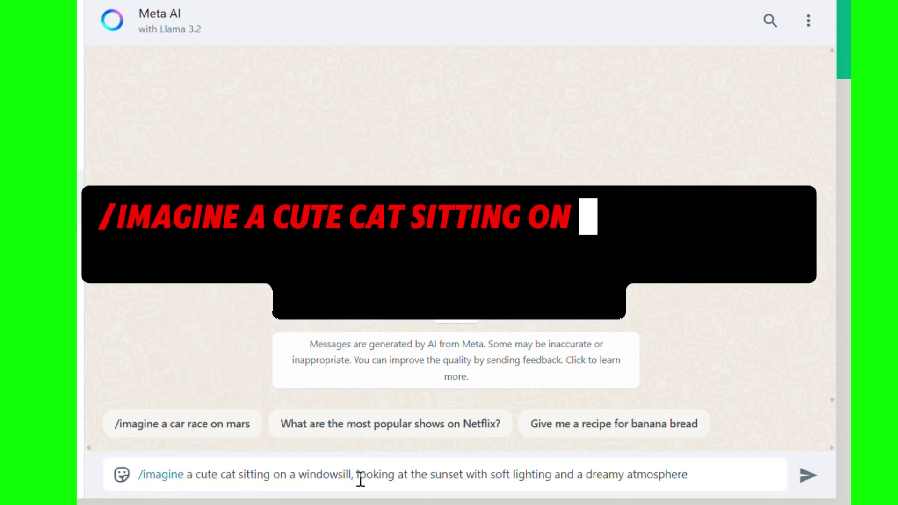
pyautogui.click(806, 476)
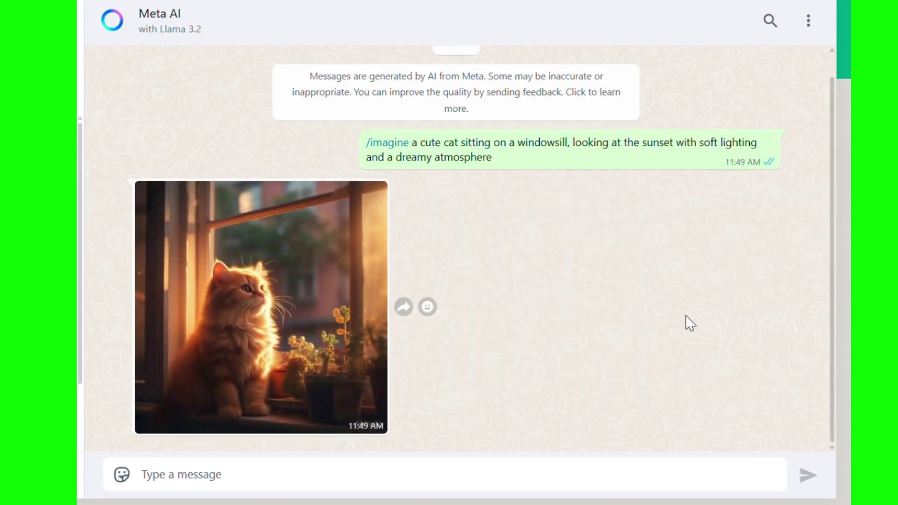
pyautogui.click(280, 316)
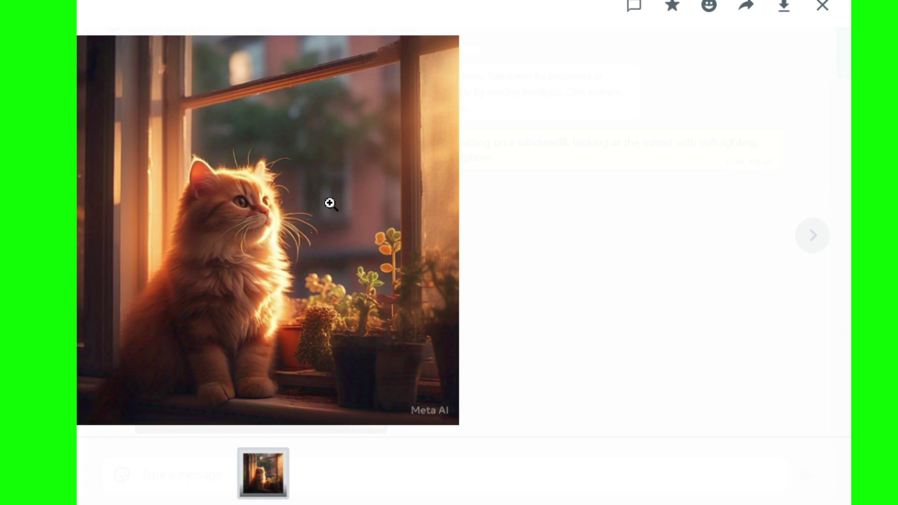
pyautogui.click(822, 6)
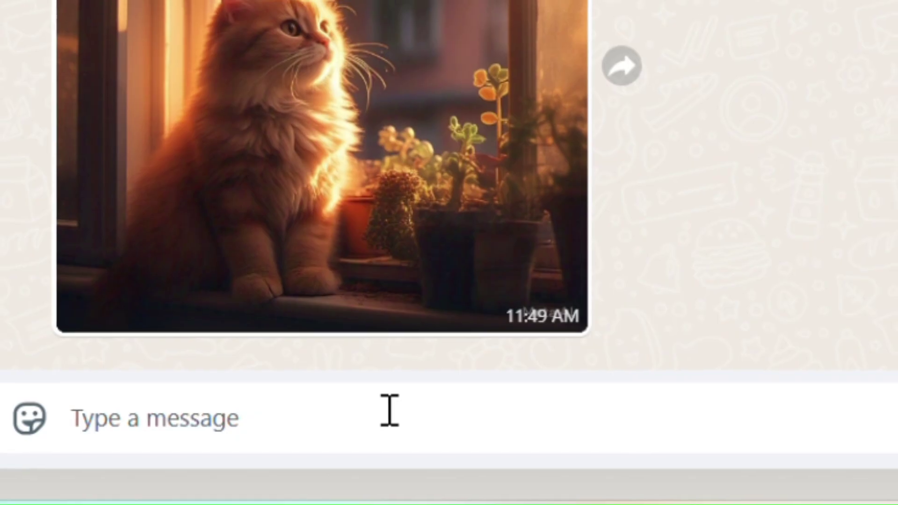
# - Send 'animate' to Meta AI to animate the cat image
pyautogui.write('animate')
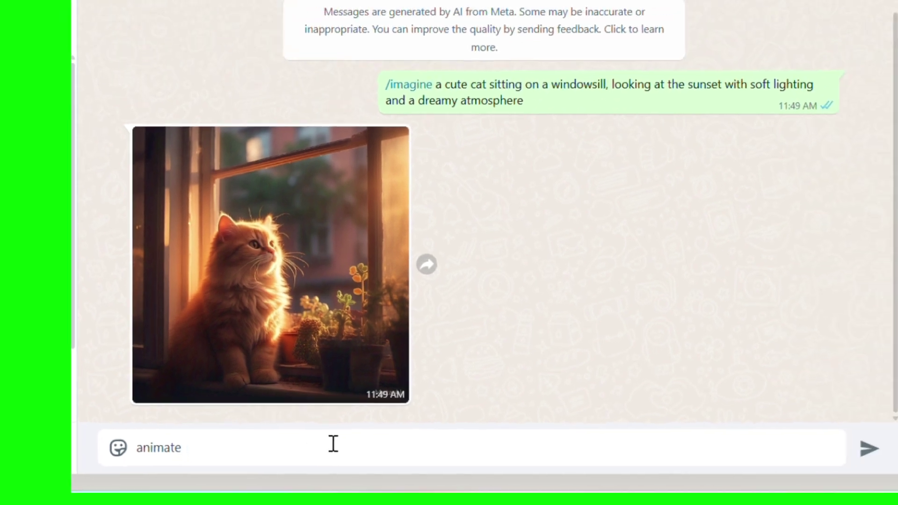
pyautogui.click(869, 448)
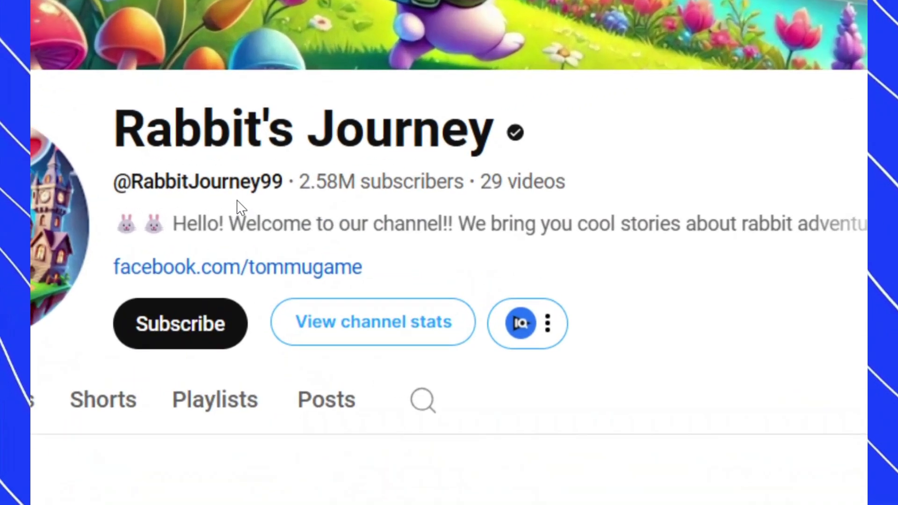
# - Check the Rabbit's Journey subscriber count and browse its Shorts sorted by Popular
pyautogui.moveTo(271, 190); pyautogui.dragTo(334, 192)
pyautogui.rightClick(471, 199)
pyautogui.click(472, 200)
pyautogui.scroll(-4, 428, 280)
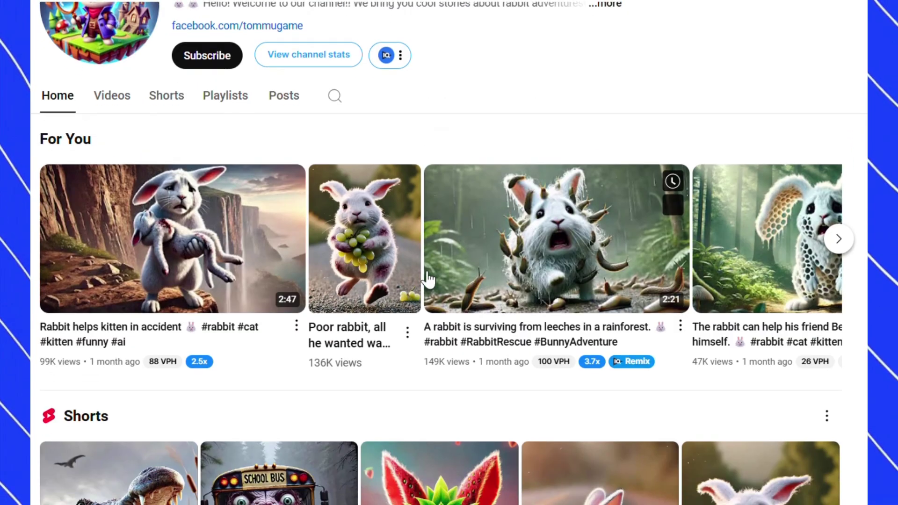
pyautogui.click(157, 119)
pyautogui.scroll(-4, 276, 293)
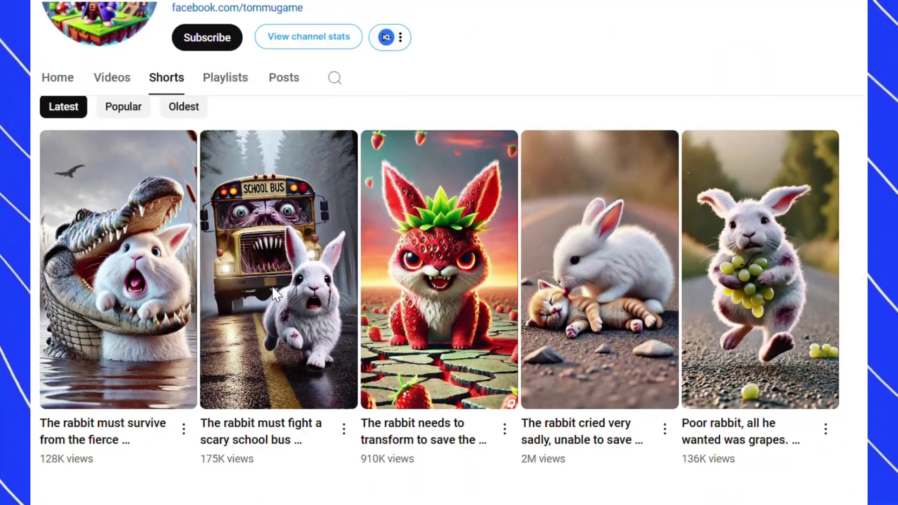
pyautogui.click(125, 92)
pyautogui.scroll(-4, 82, 296)
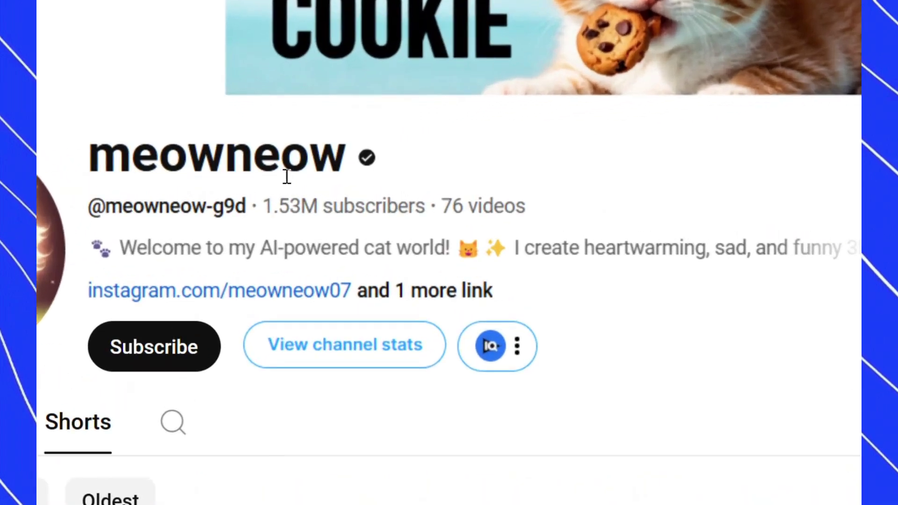
# - Check meowneow's 1.53M subscriber count and scroll through its Popular Shorts
pyautogui.moveTo(257, 210); pyautogui.dragTo(300, 210)
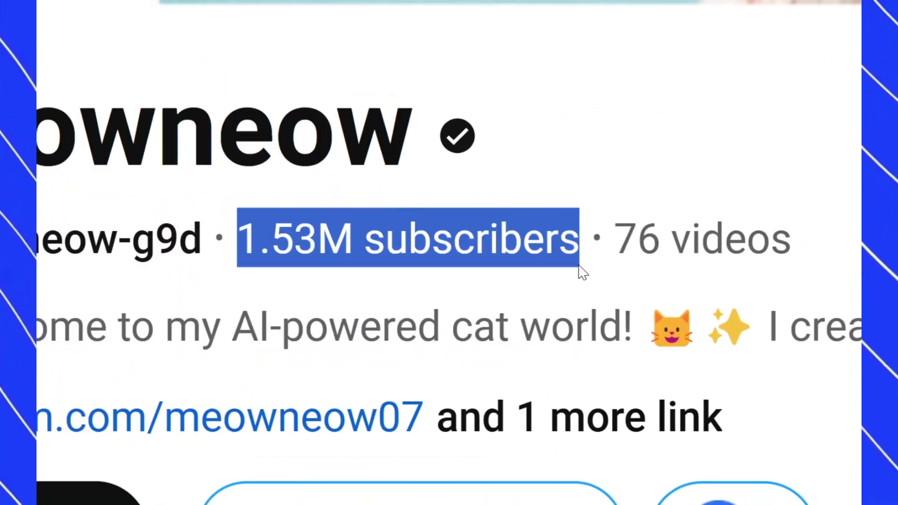
pyautogui.click(582, 273)
pyautogui.scroll(-10, 296, 367)
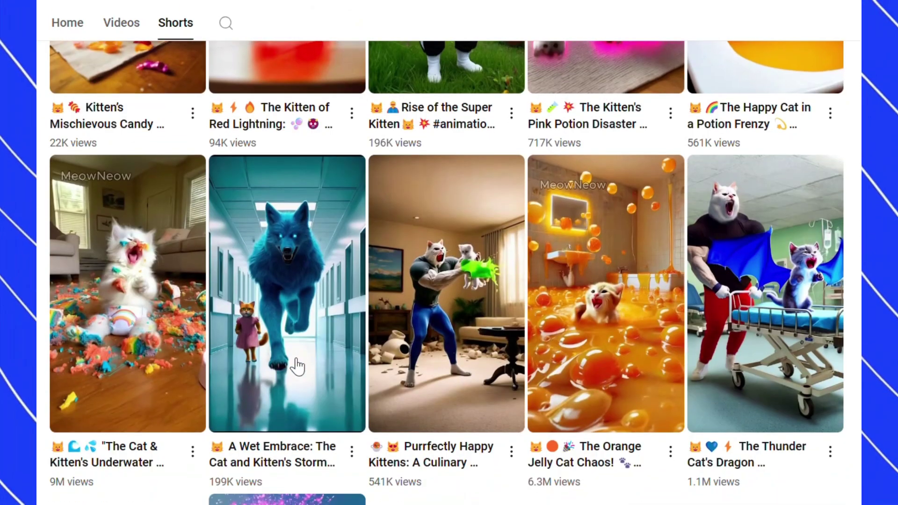
pyautogui.scroll(-8, 297, 366)
pyautogui.scroll(20, 290, 366)
pyautogui.click(135, 348)
pyautogui.scroll(-5, 137, 355)
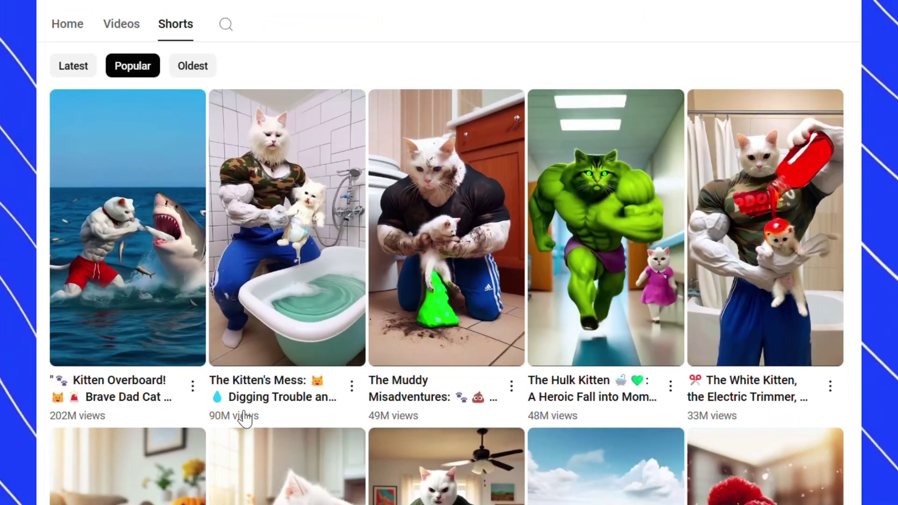
pyautogui.scroll(-9, 570, 411)
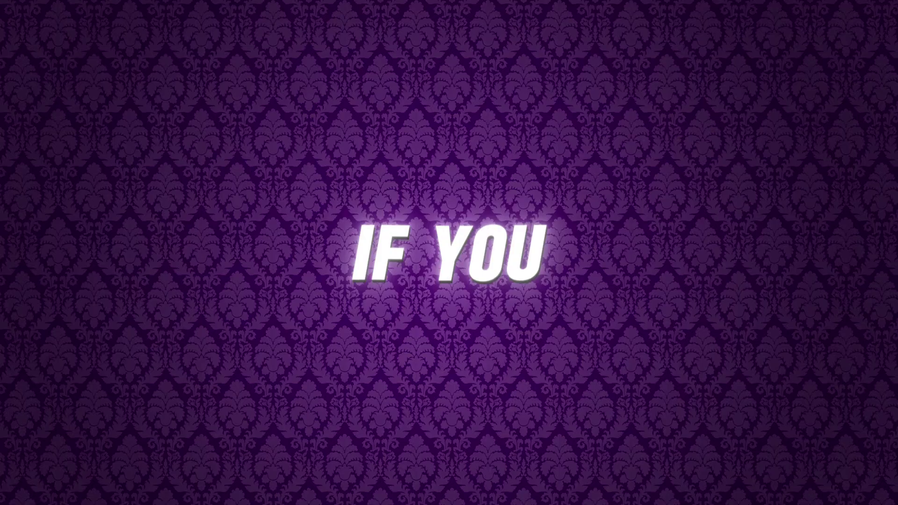